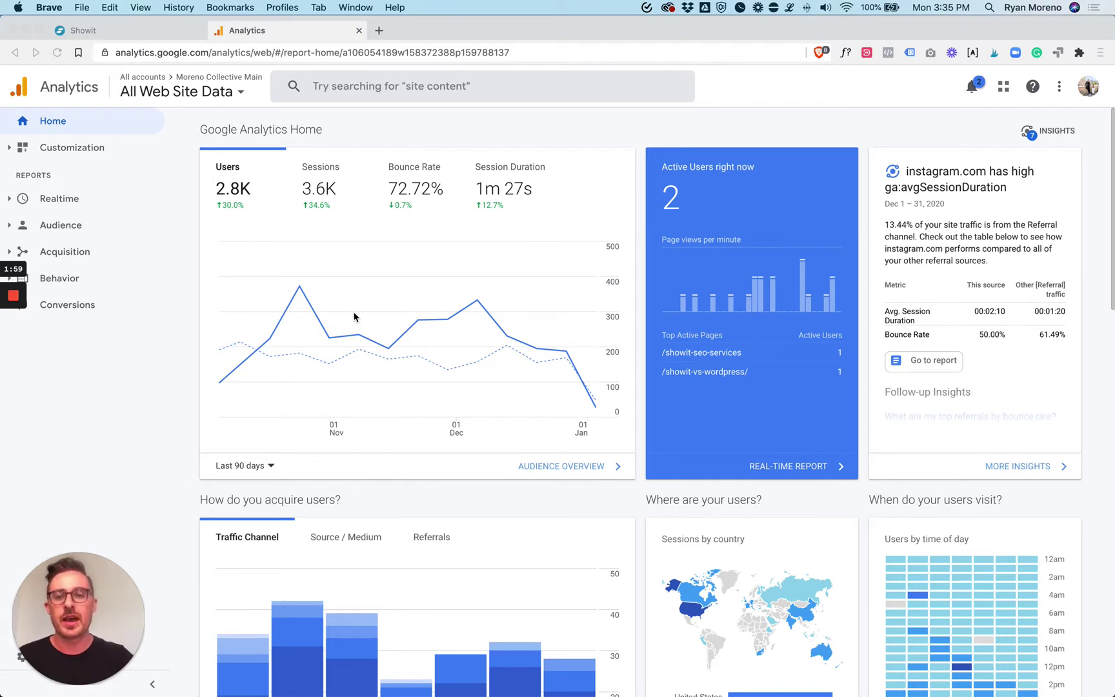
scroll(378, 331, down, 1)
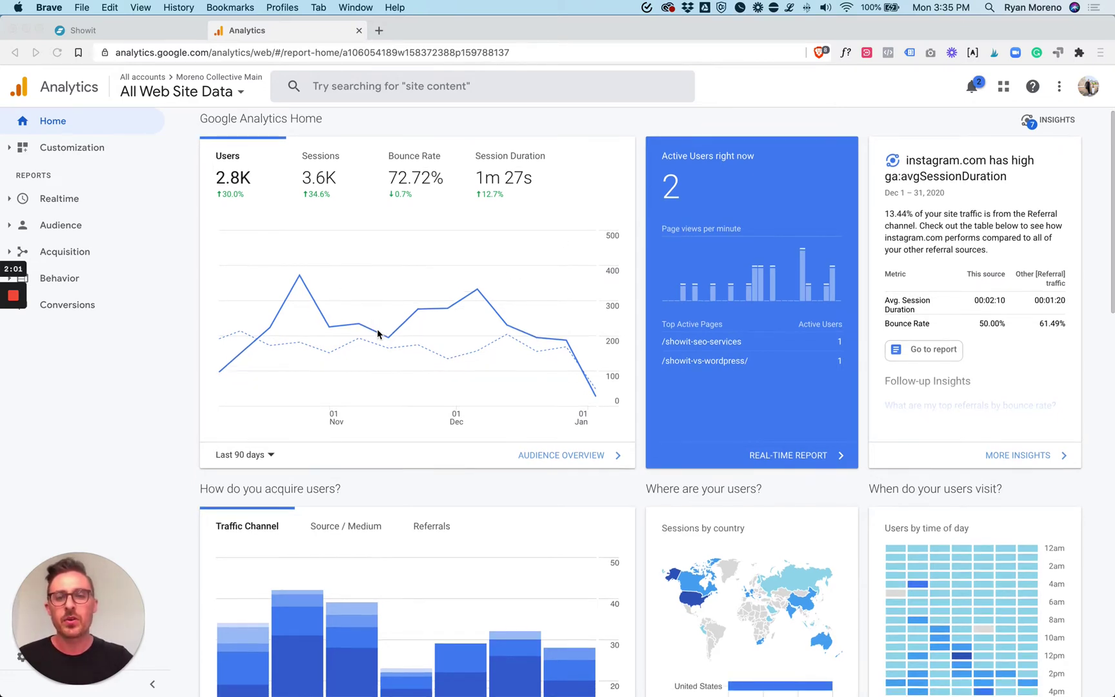
click(252, 457)
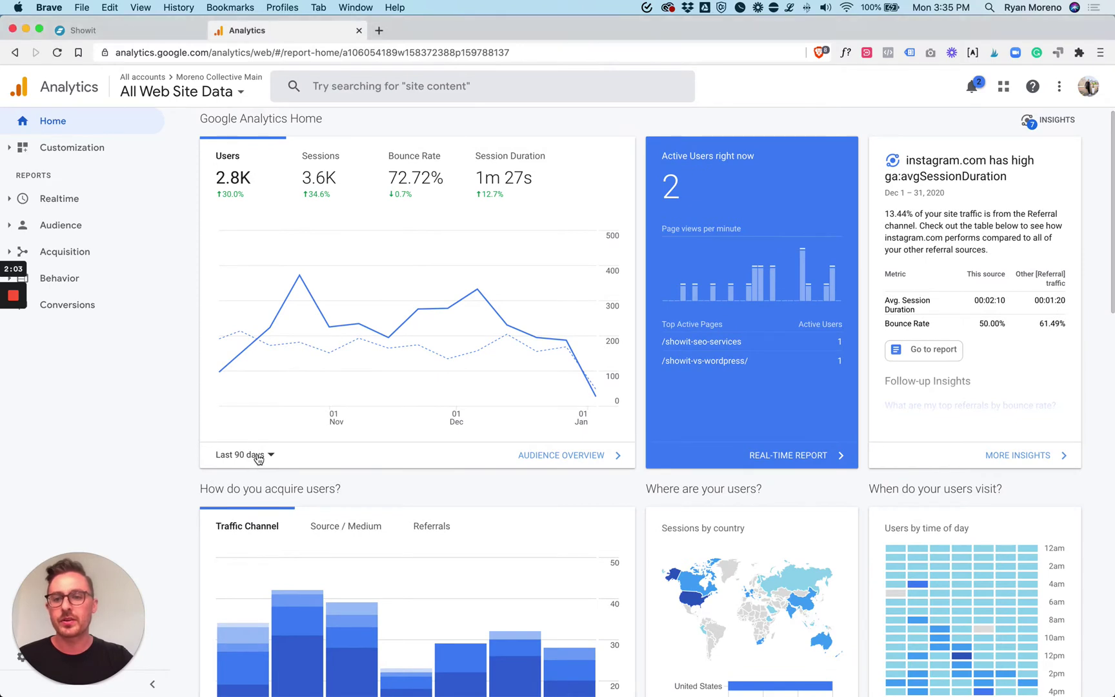
click(252, 457)
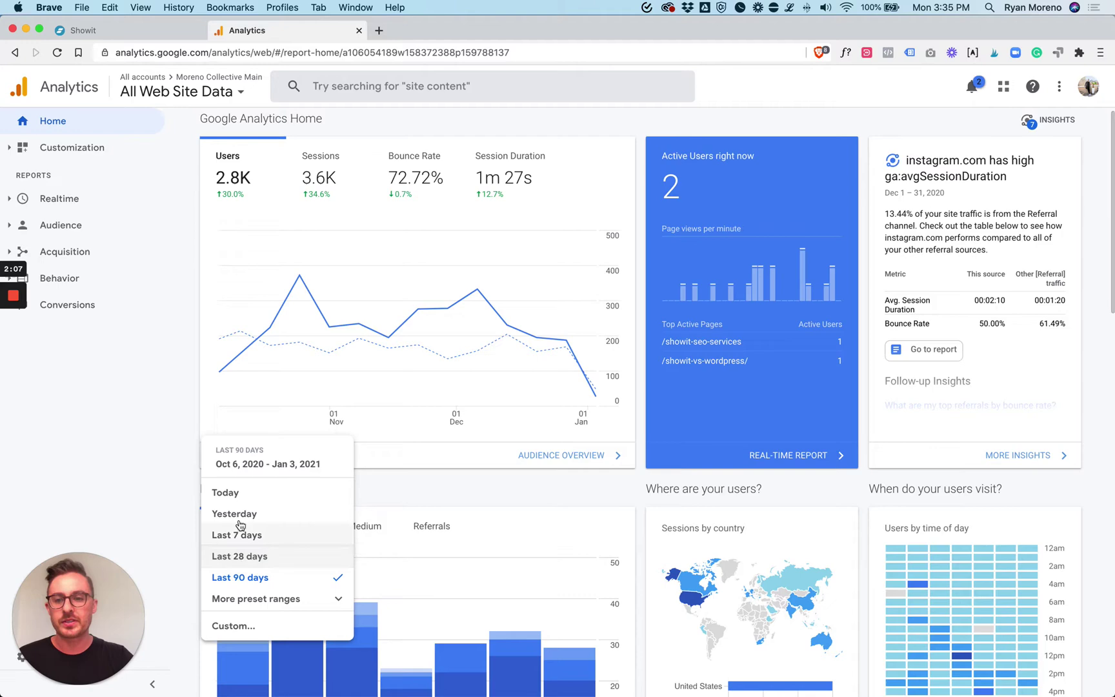
click(177, 500)
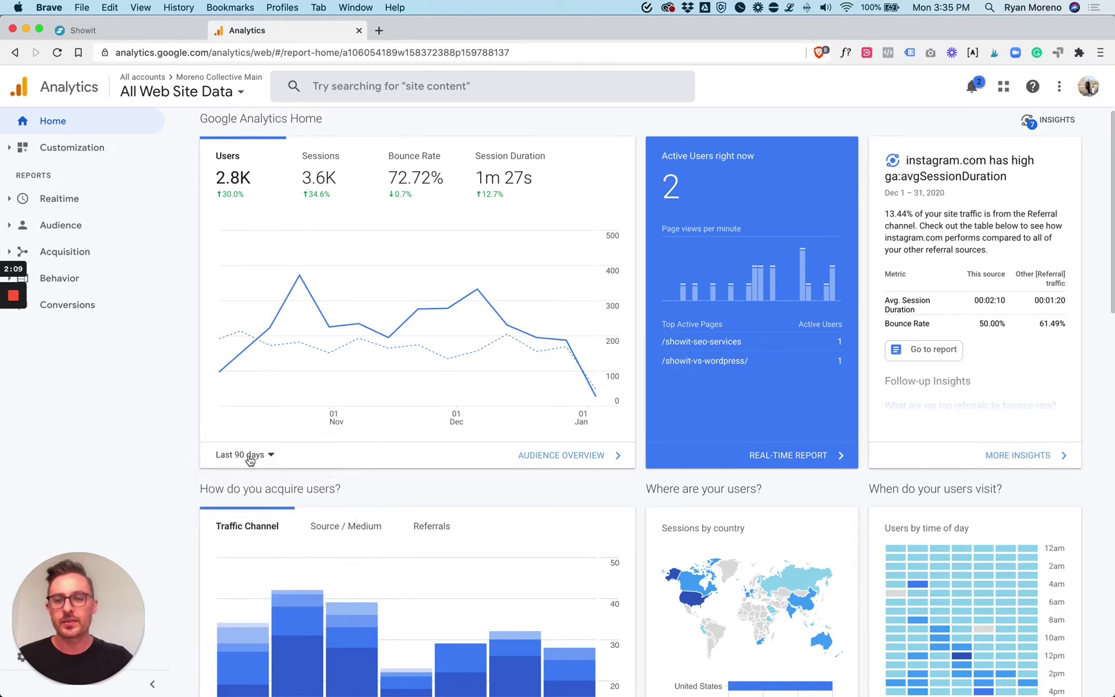
scroll(352, 395, down, 1)
scroll(420, 390, down, 5)
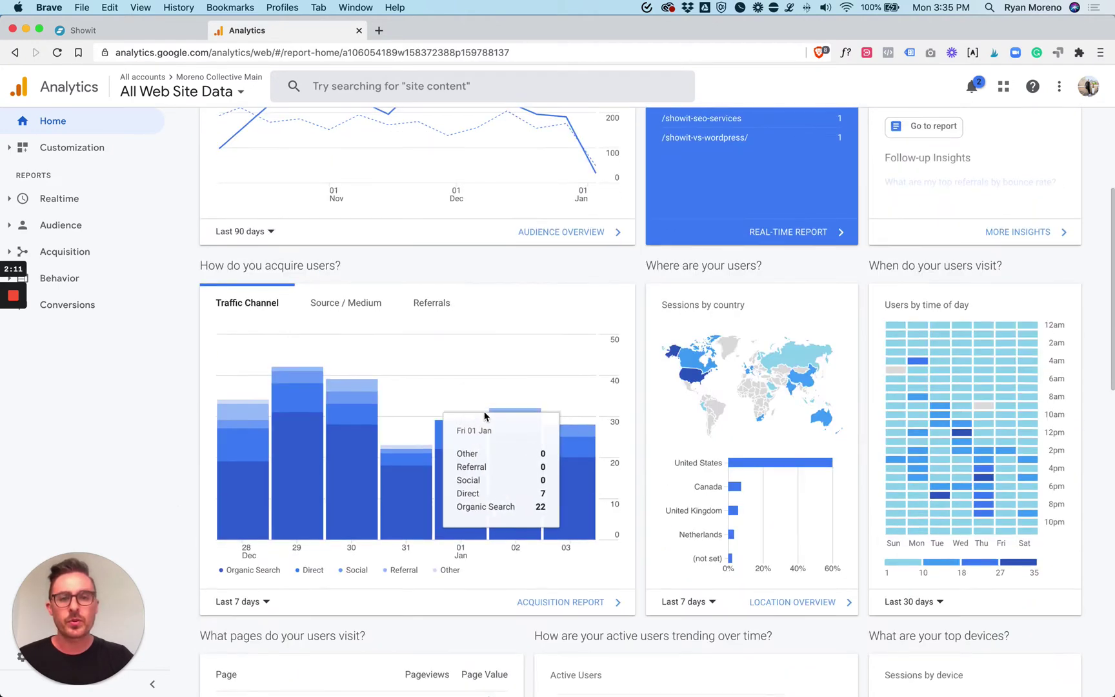
scroll(486, 415, down, 1)
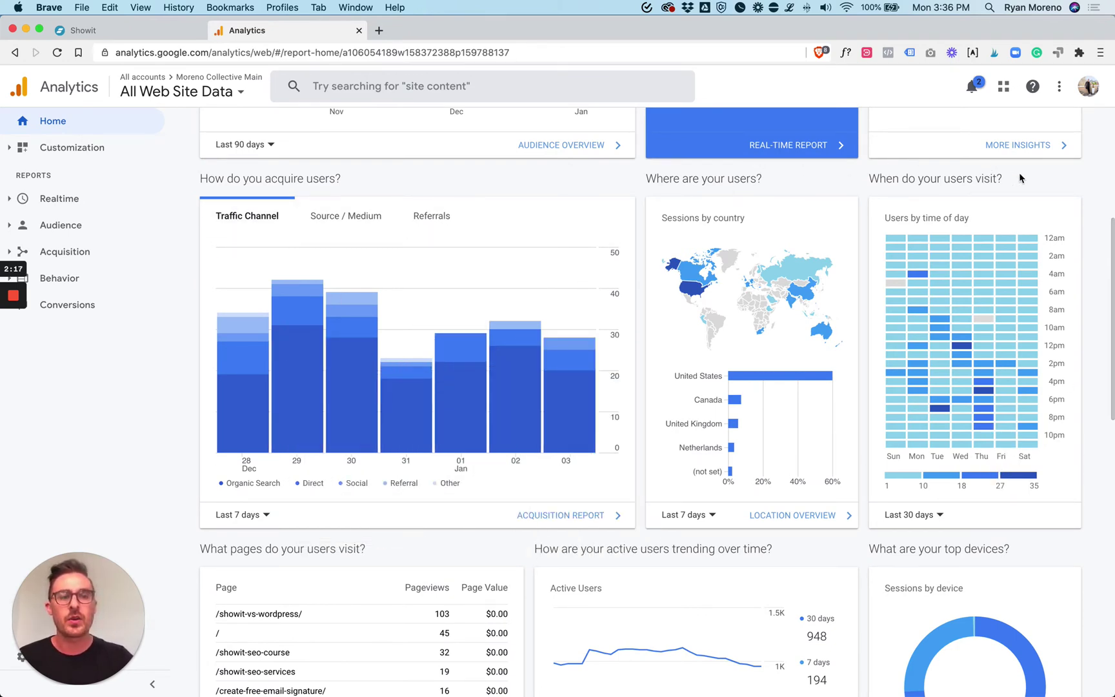
scroll(722, 213, down, 5)
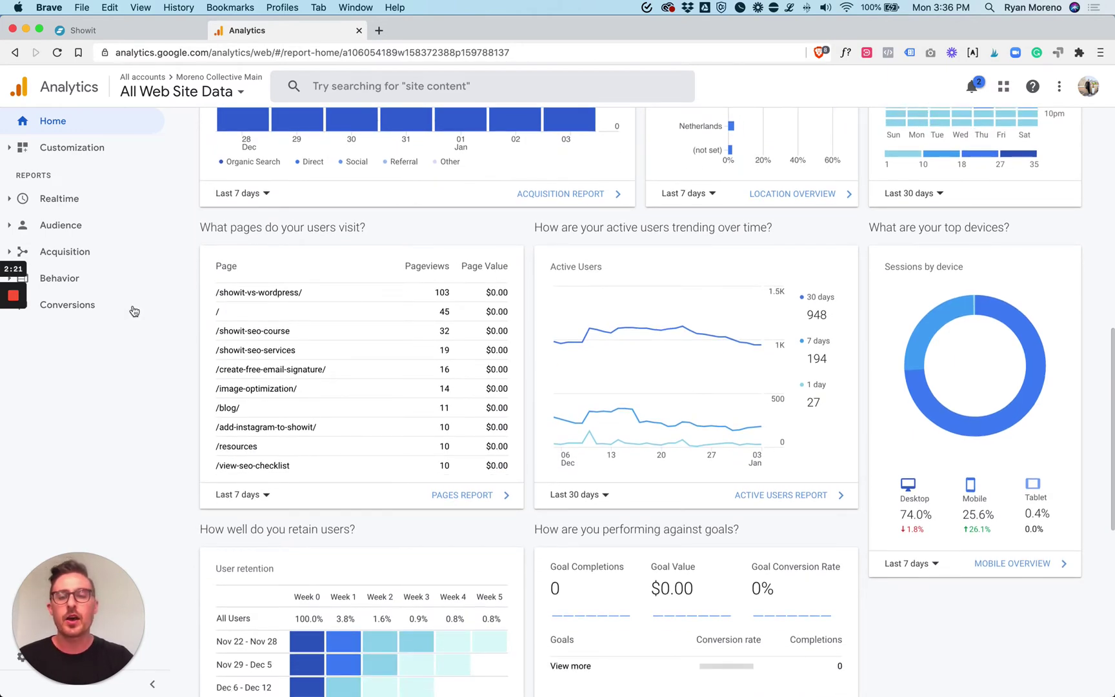
drag(208, 227, 406, 236)
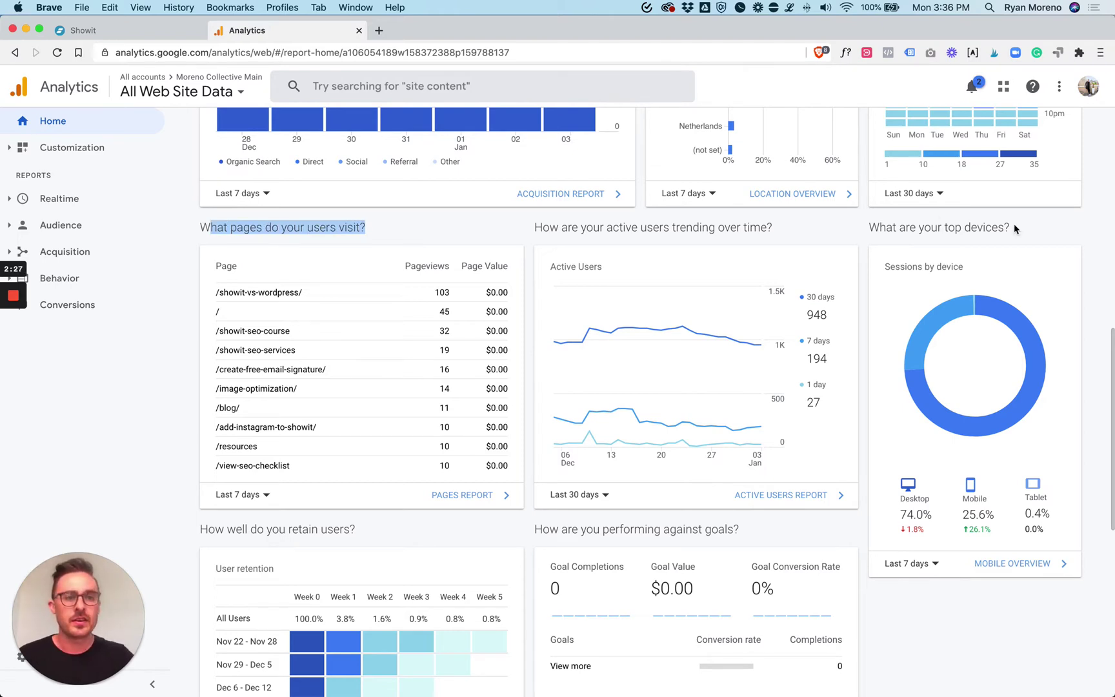
drag(1011, 227, 873, 225)
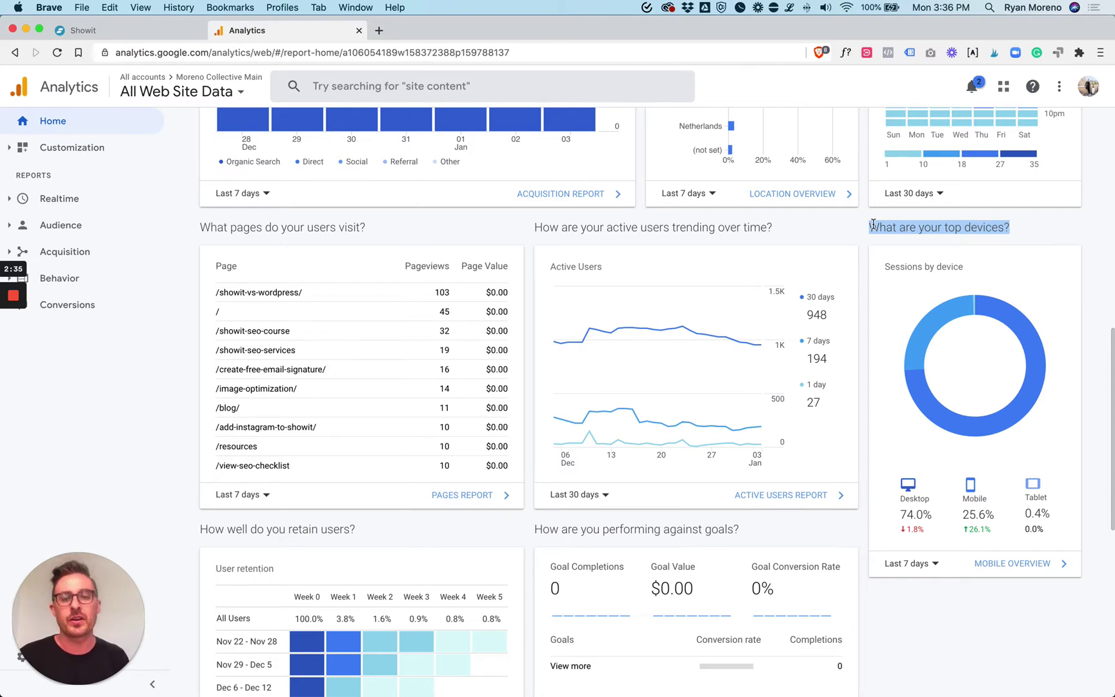
click(981, 227)
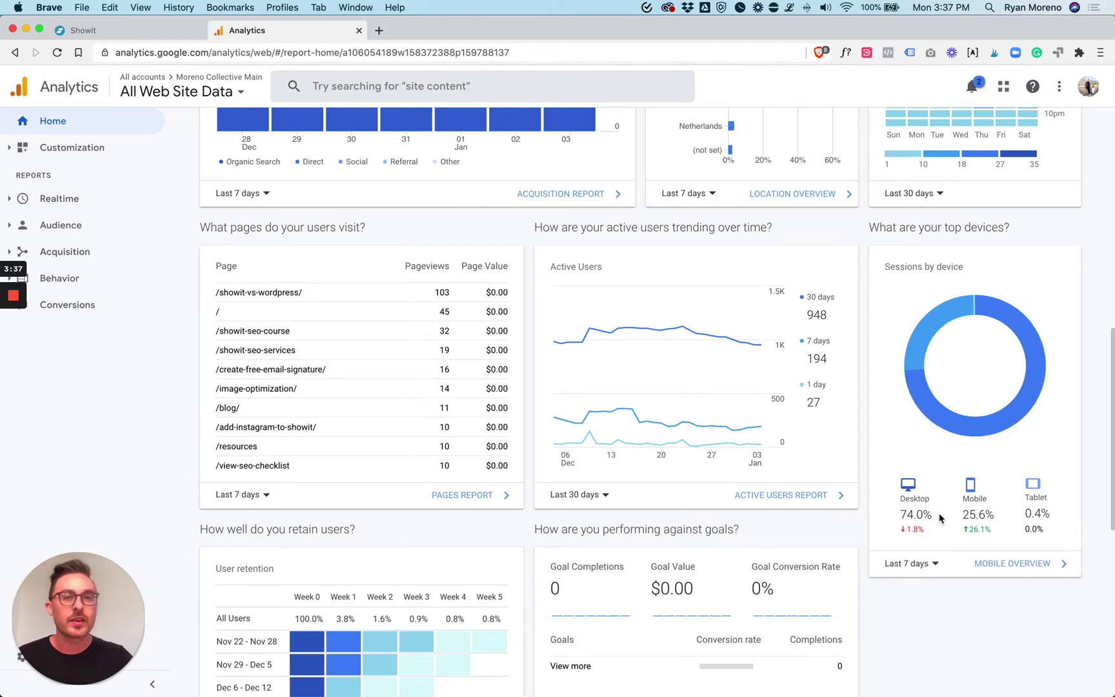
mouse_move(939, 518)
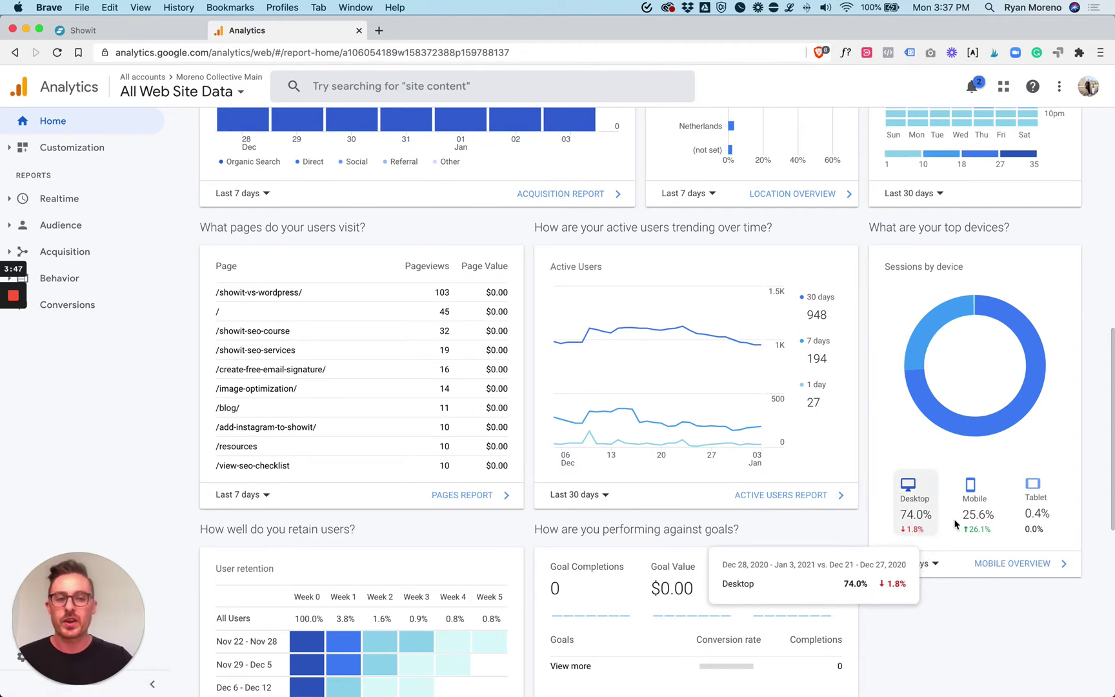
mouse_move(980, 530)
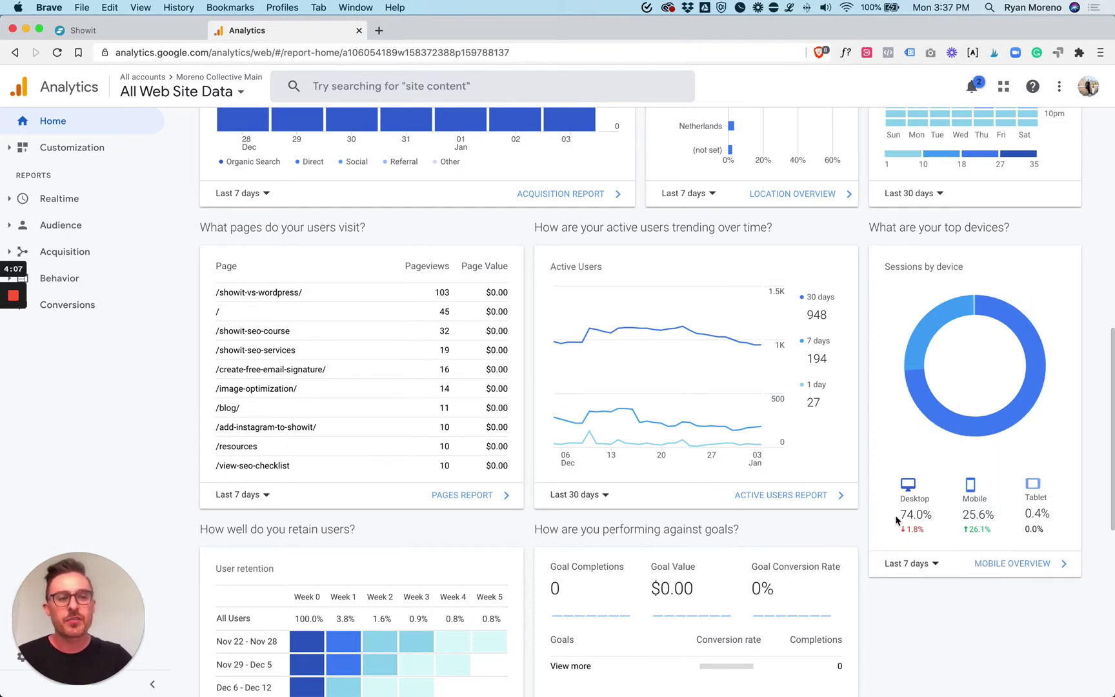
mouse_move(1003, 317)
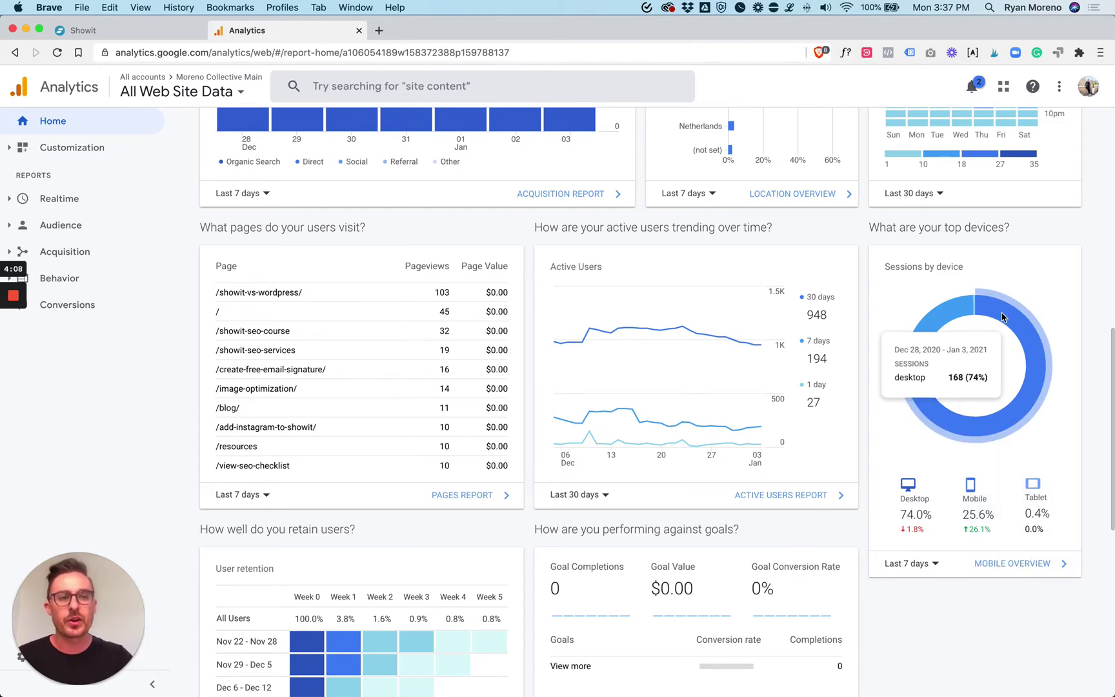
Switch the devices card's date range from Last 7 days to Last 90 days.
click(921, 566)
click(928, 632)
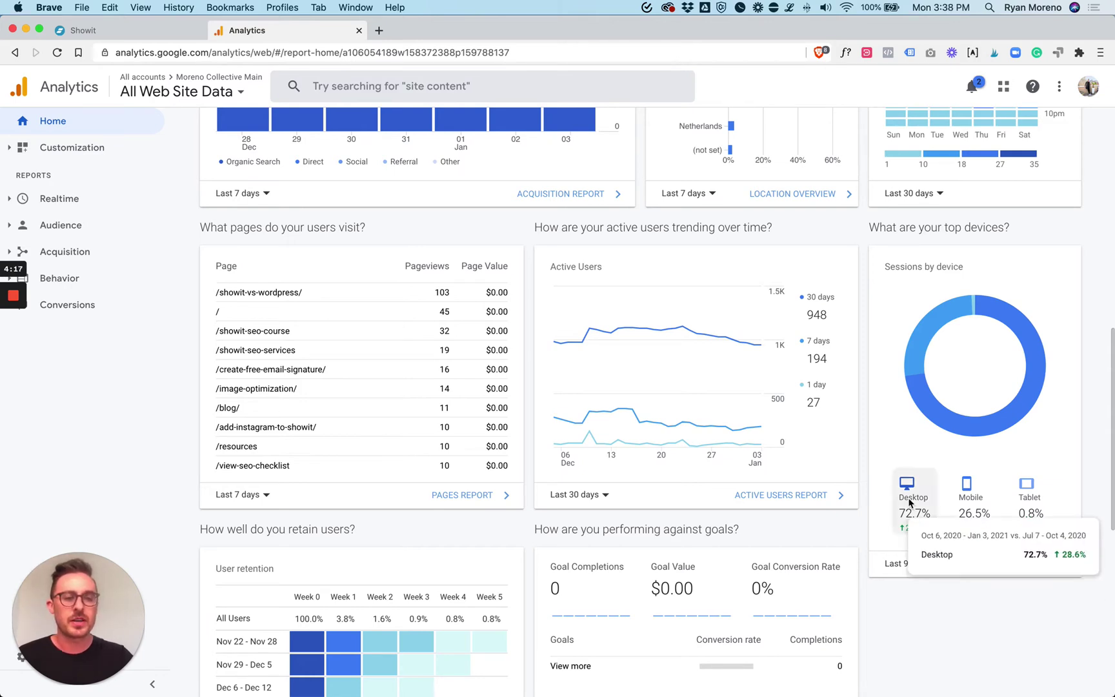
mouse_move(975, 500)
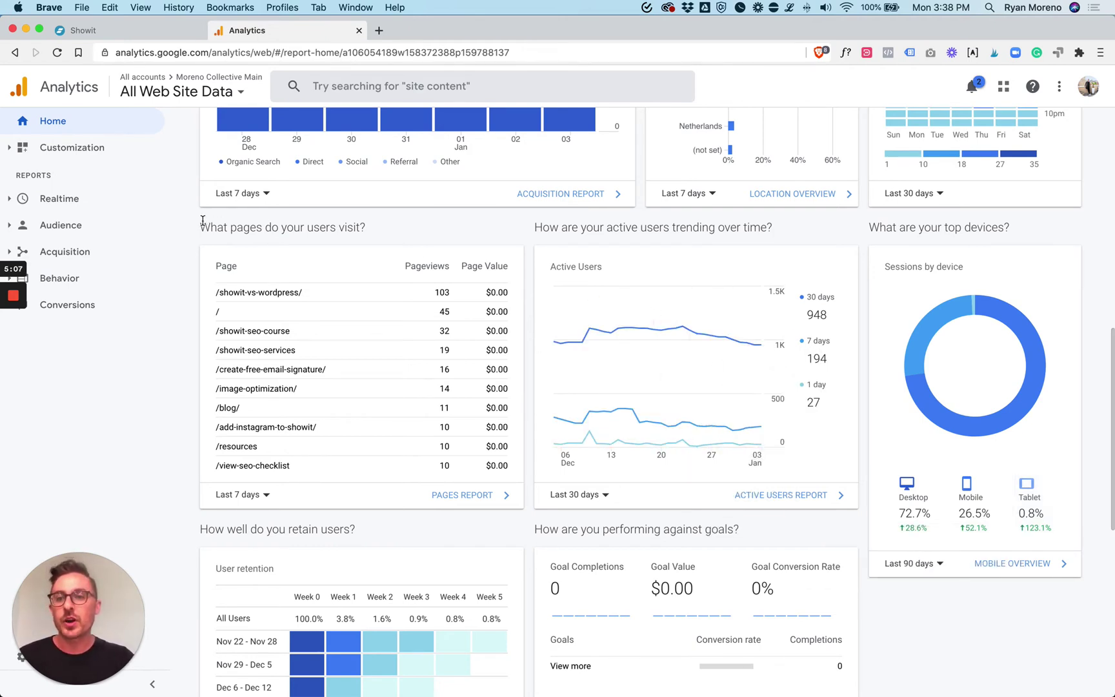
drag(200, 227, 365, 228)
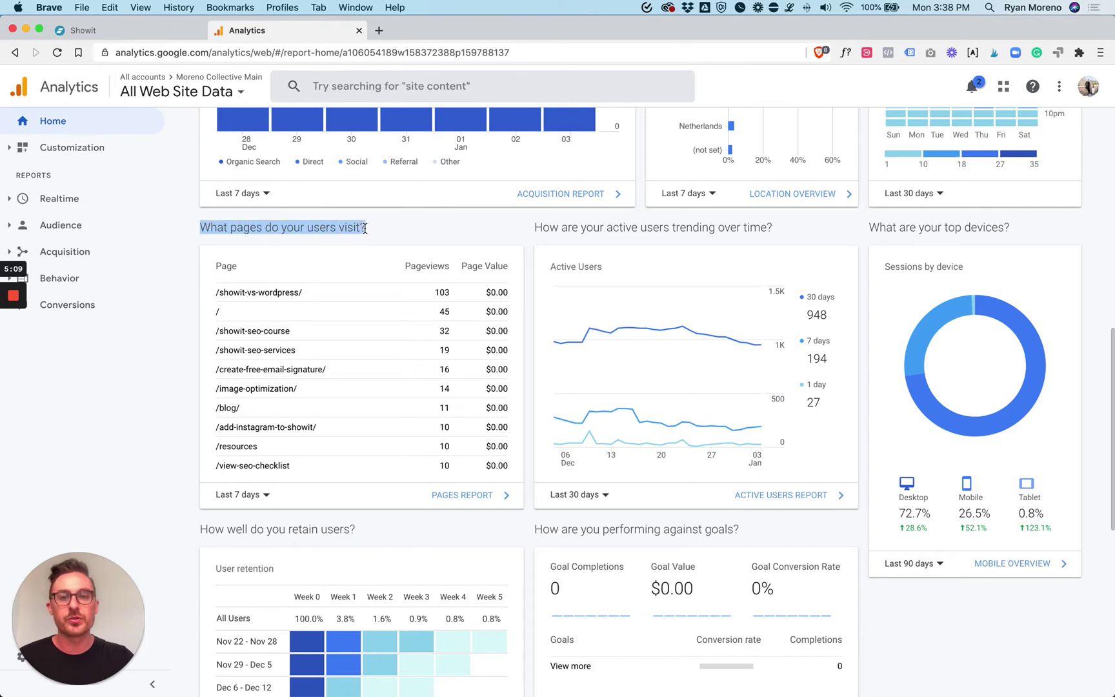
click(380, 231)
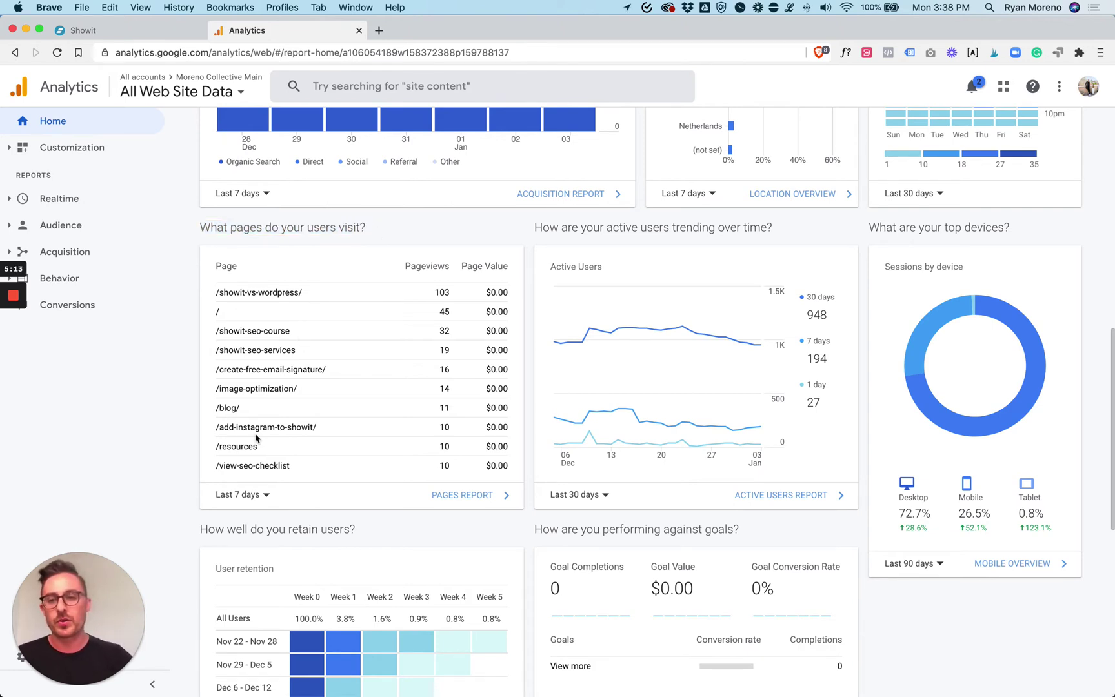
click(255, 495)
click(262, 617)
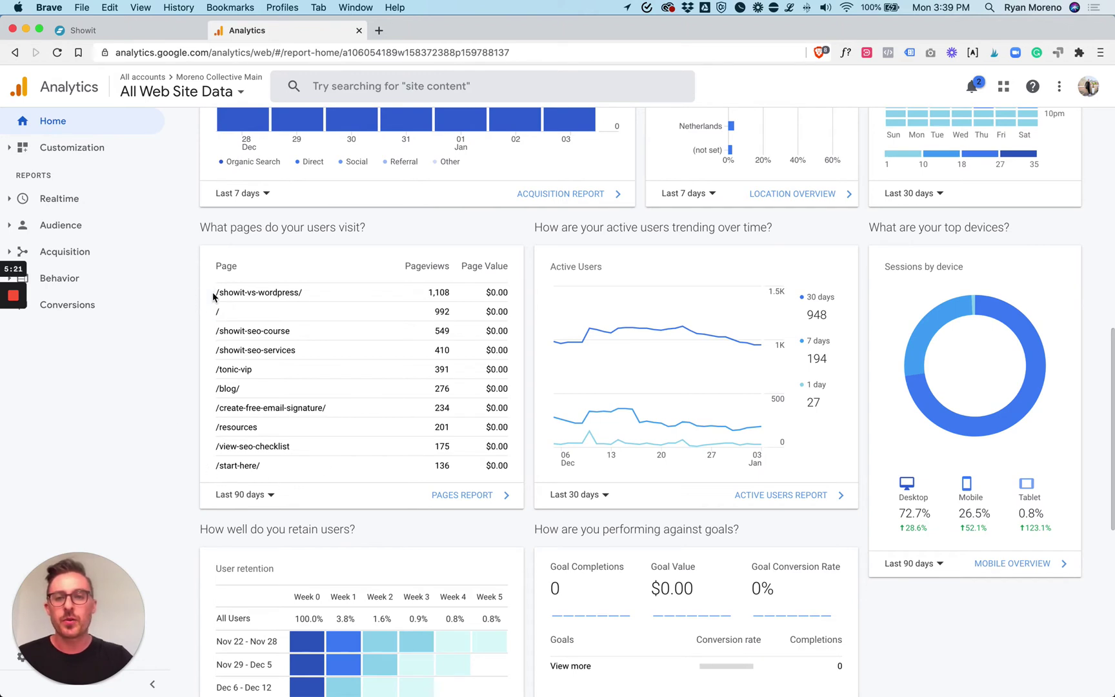
drag(213, 293, 300, 294)
click(302, 293)
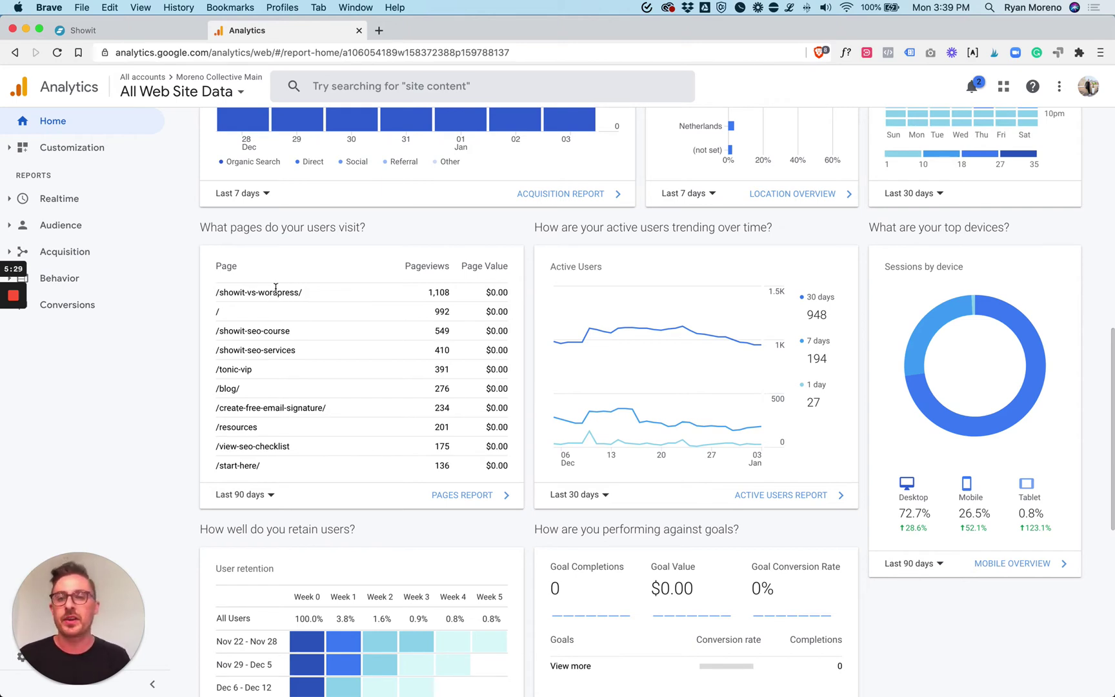
triple_click(446, 297)
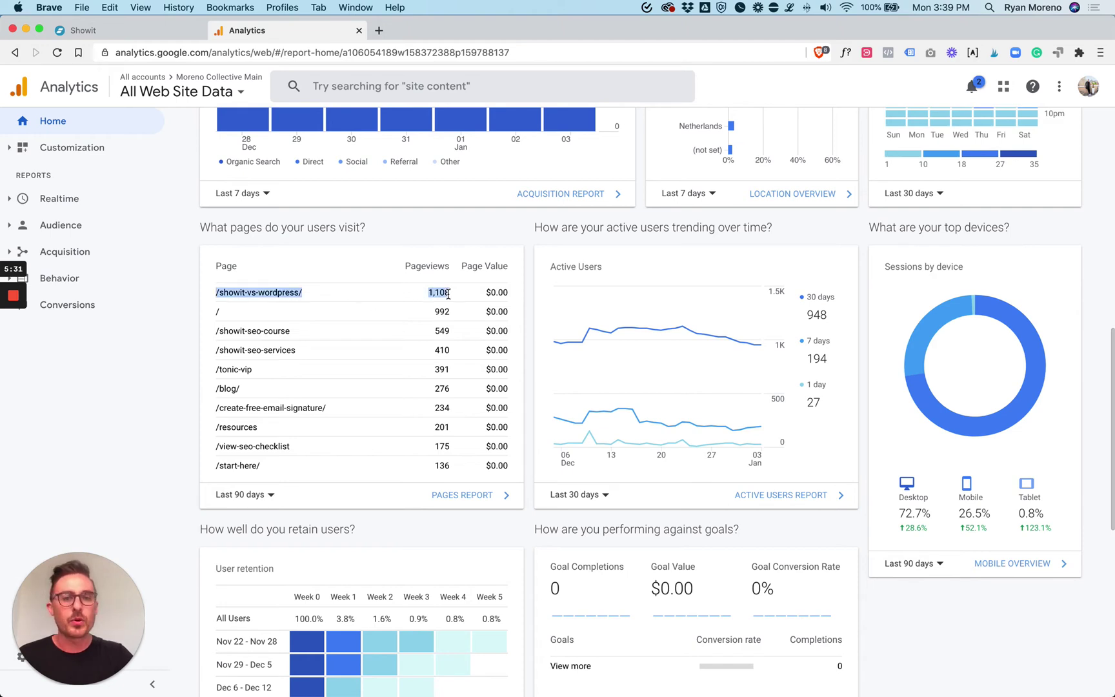
click(453, 298)
triple_click(444, 294)
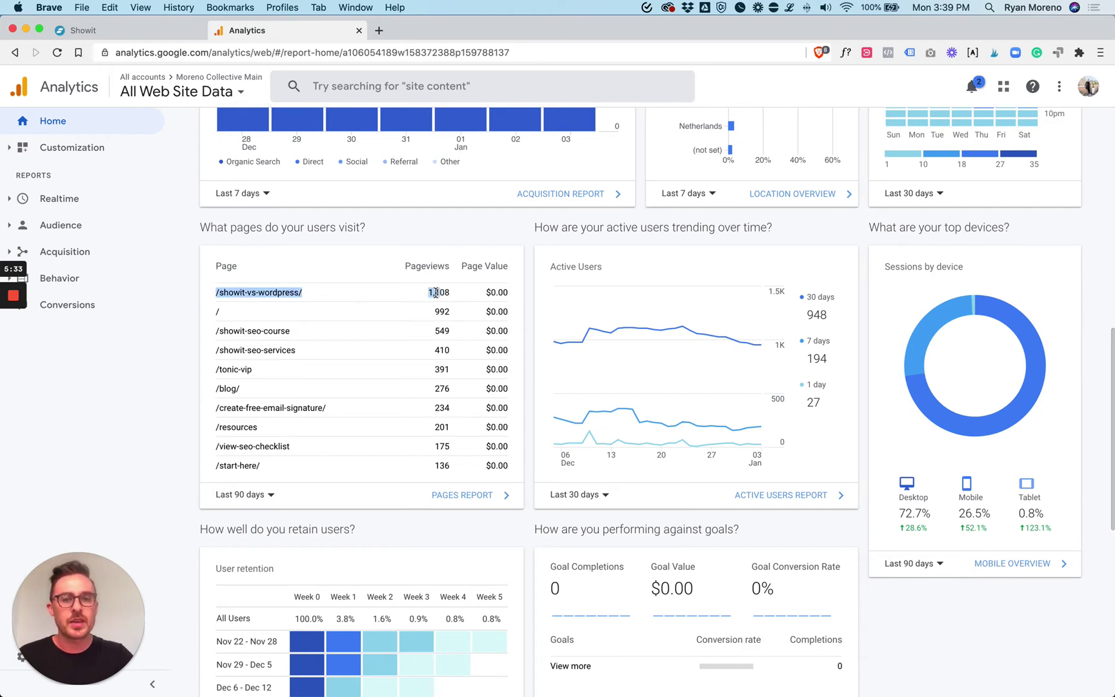
click(432, 292)
drag(428, 292, 449, 293)
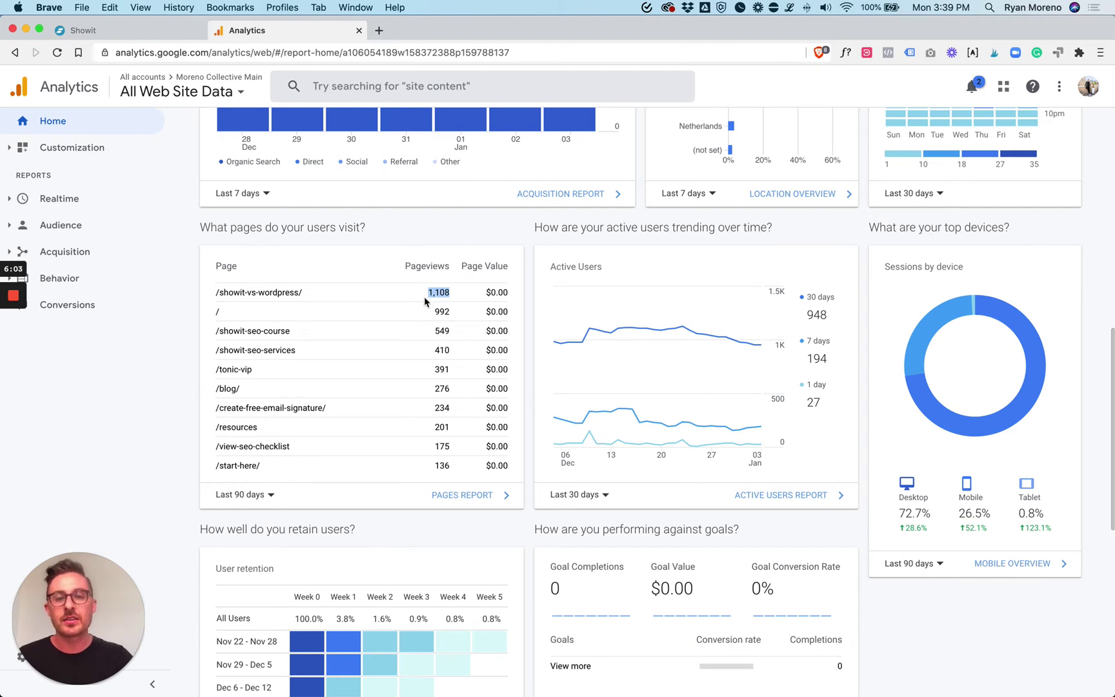
click(186, 329)
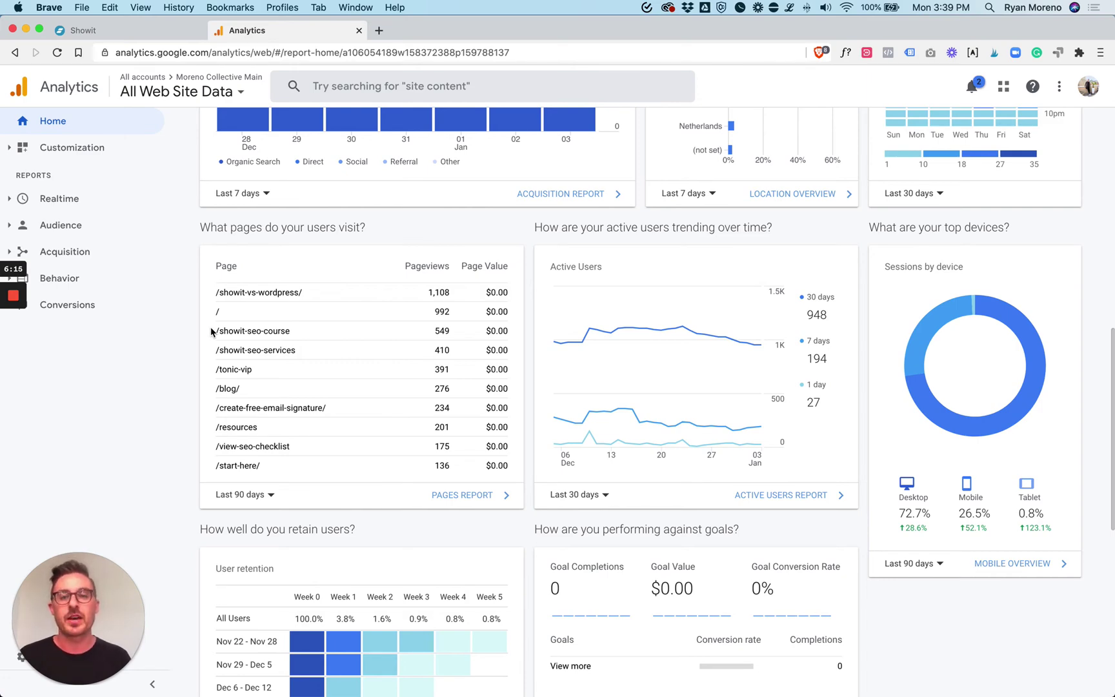
Open the full Pages report listing the site's pages.
click(473, 497)
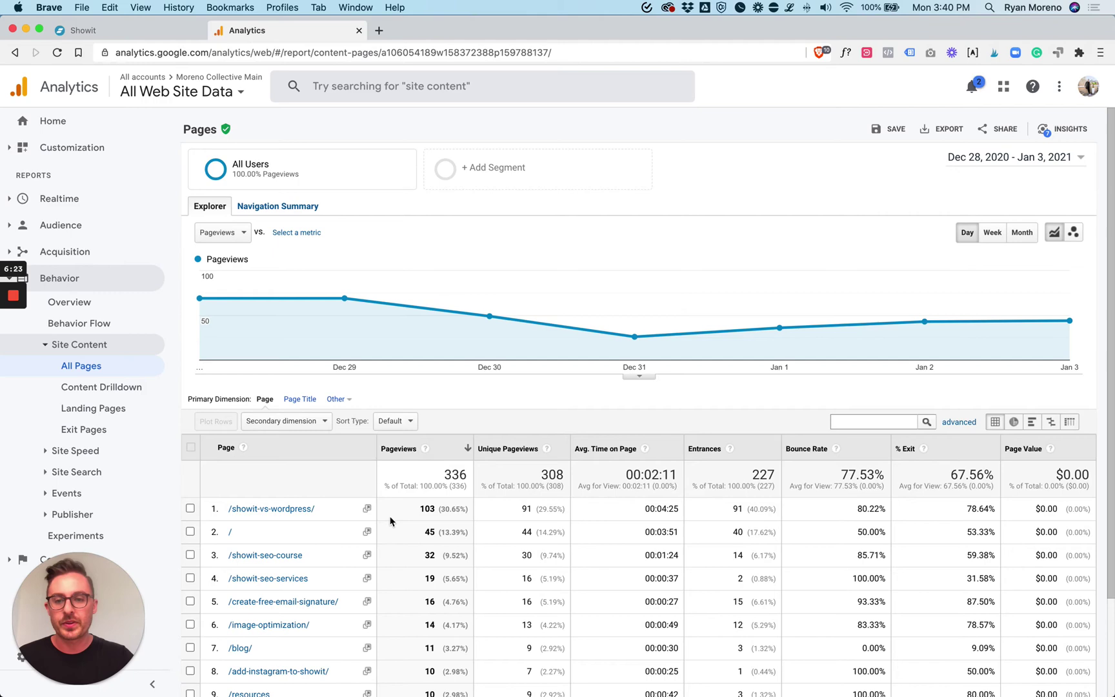
scroll(306, 491, down, 3)
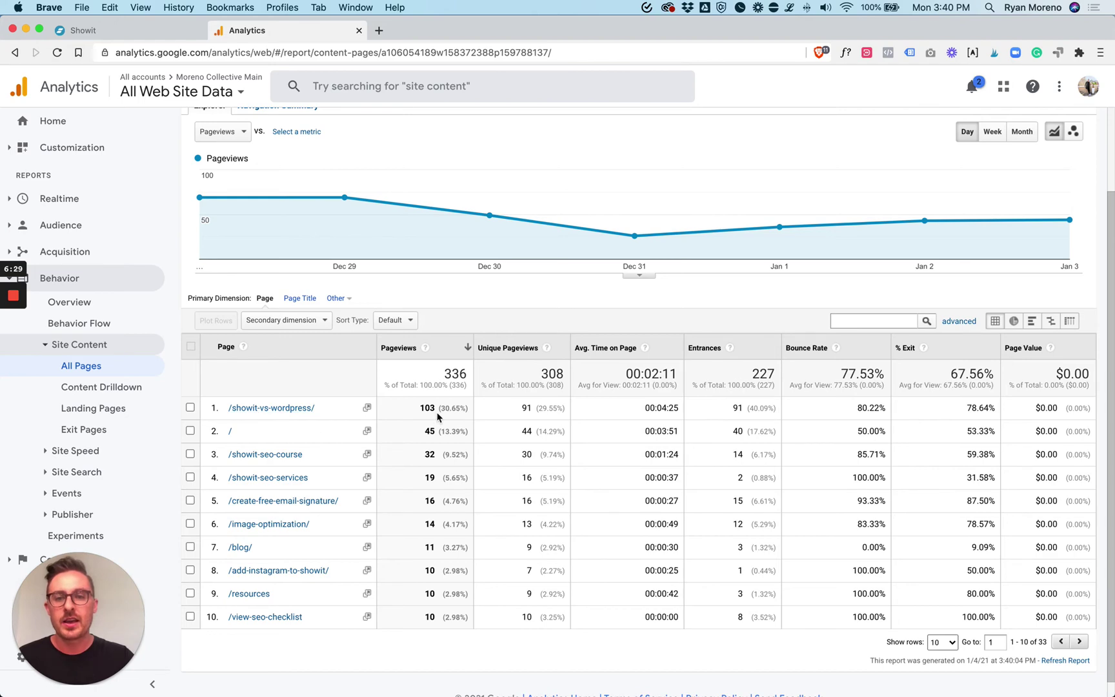
scroll(1076, 250, up, 1)
scroll(1076, 250, up, 3)
Apply the Last 30 days preset date range, Dec 5, 2020 to Jan 3, 2021.
click(1046, 160)
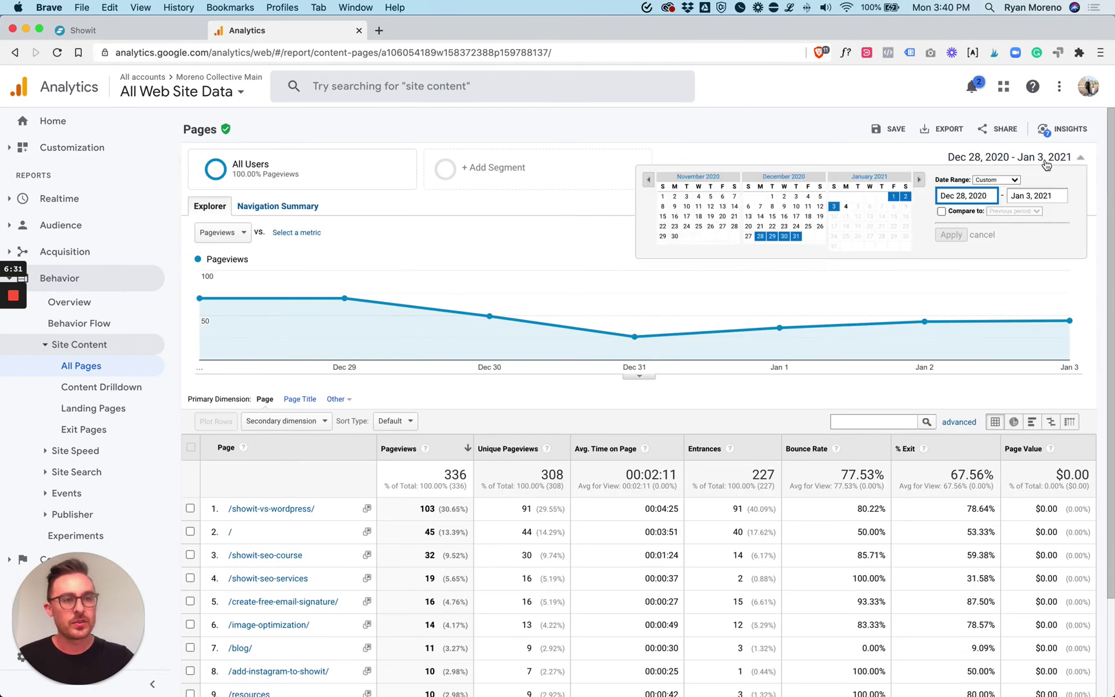
click(1003, 181)
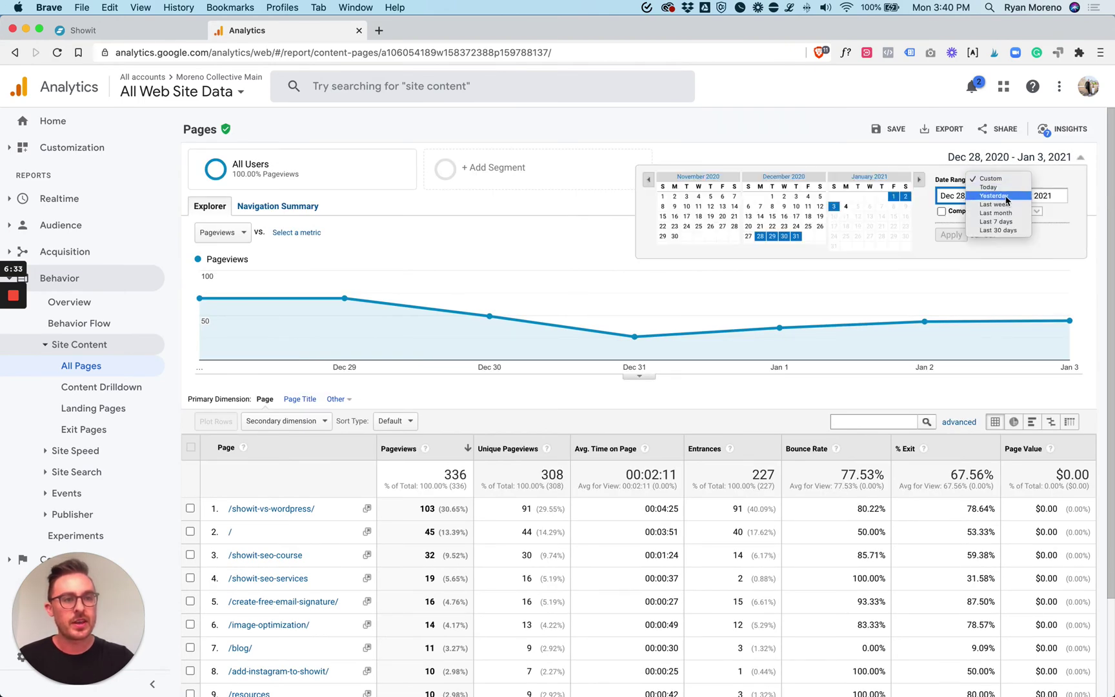
click(1004, 231)
click(952, 235)
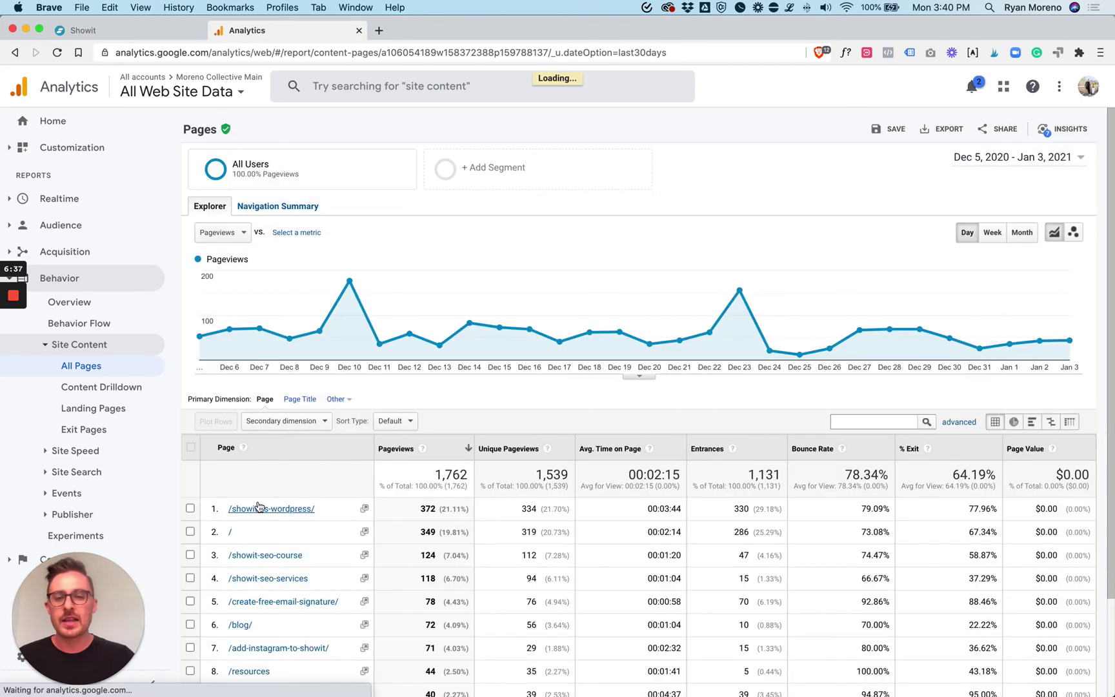
scroll(315, 493, down, 2)
scroll(314, 494, down, 1)
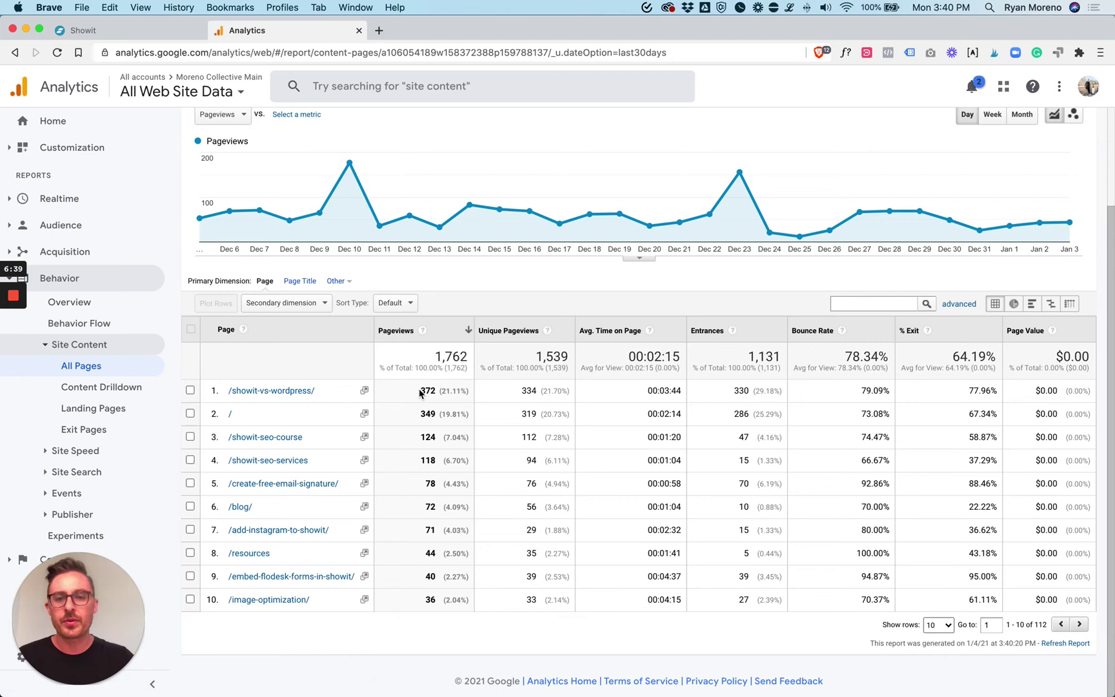
drag(421, 391, 437, 392)
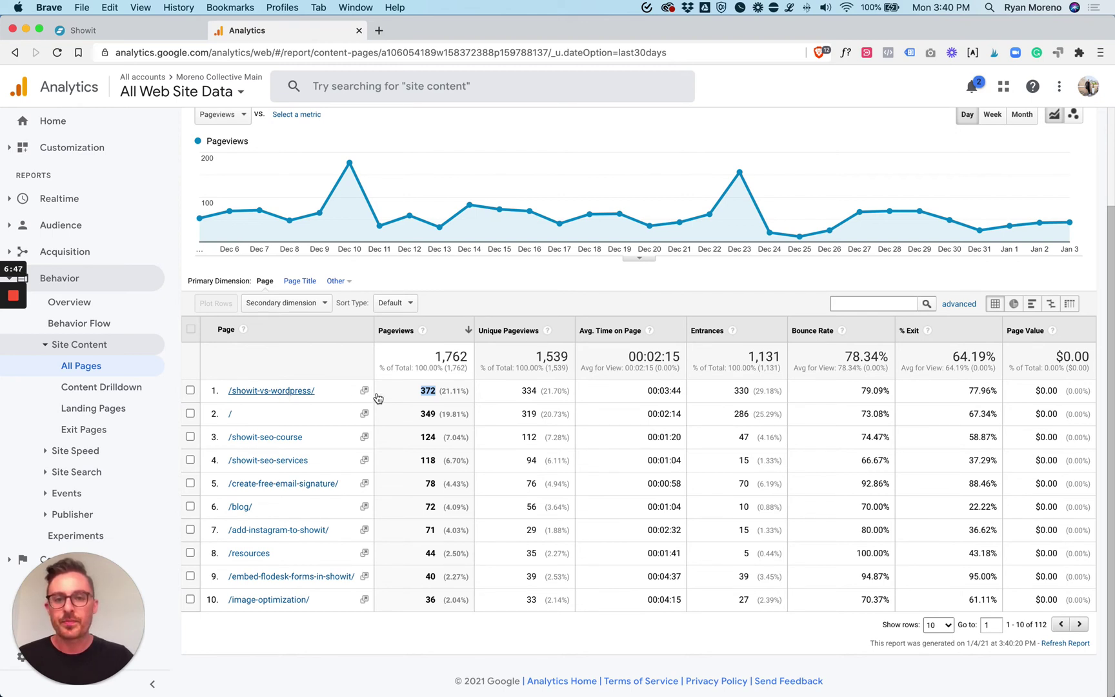
drag(522, 390, 540, 394)
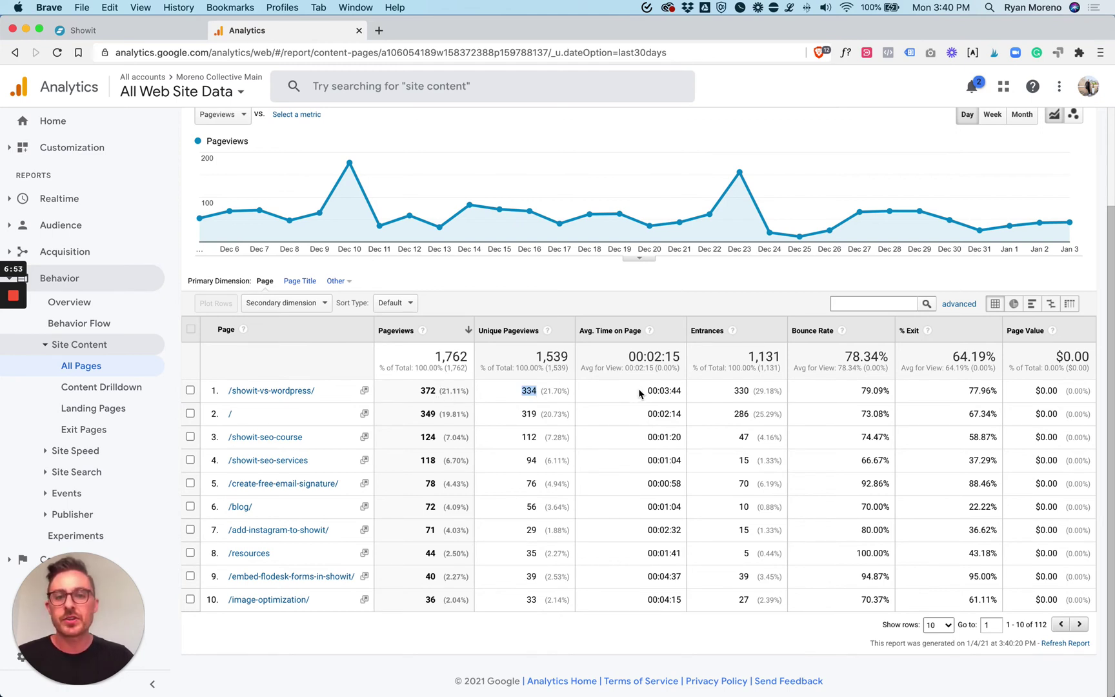
drag(666, 391, 683, 390)
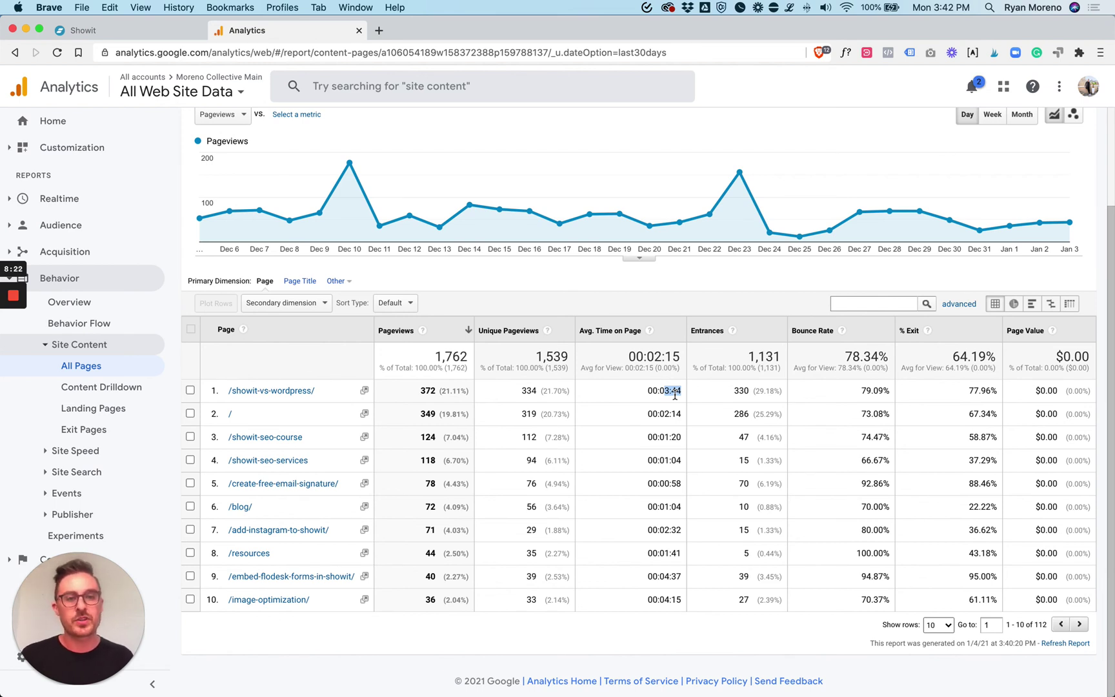
click(633, 391)
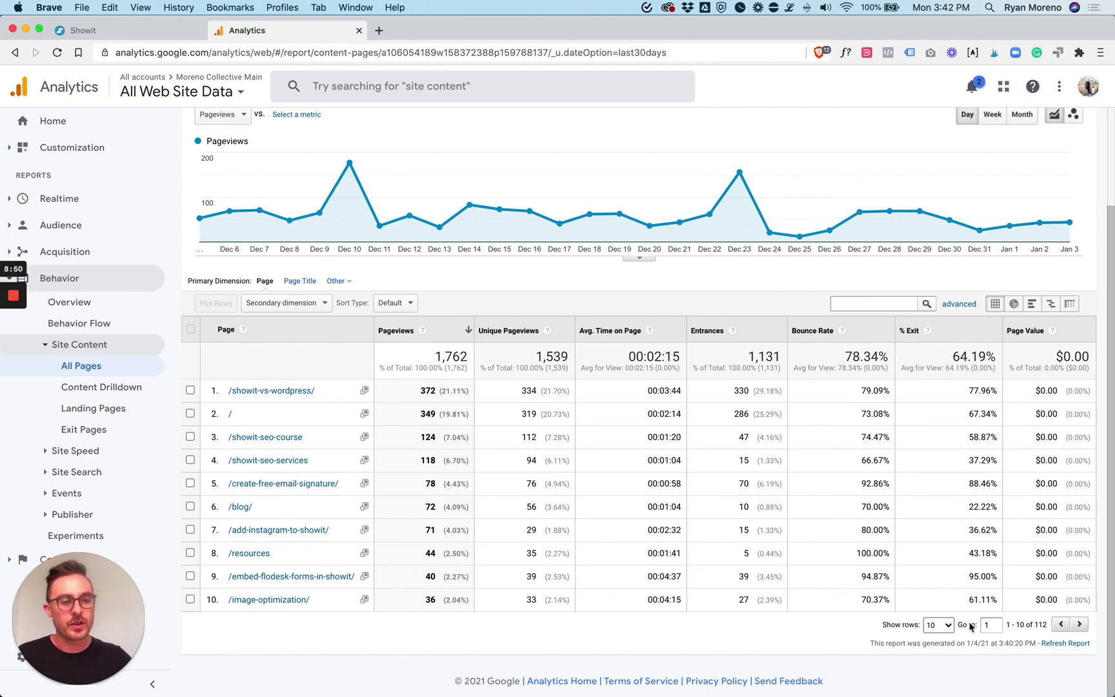
Set Show rows to 100 and scroll through the longer page list.
click(938, 625)
click(938, 657)
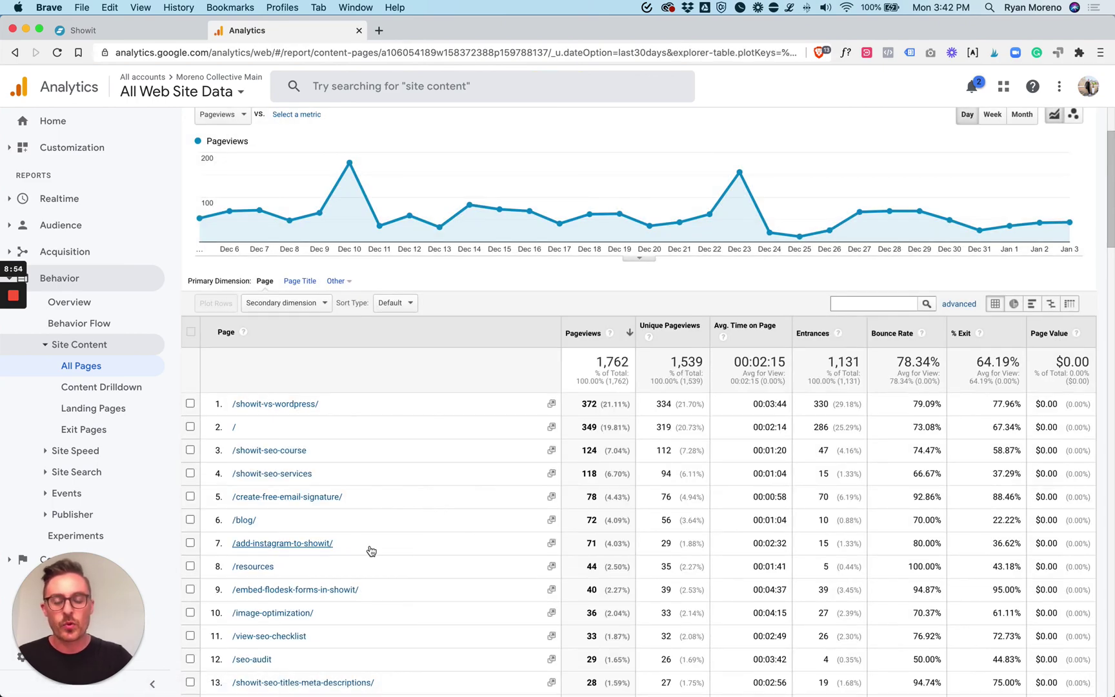
scroll(379, 562, down, 20)
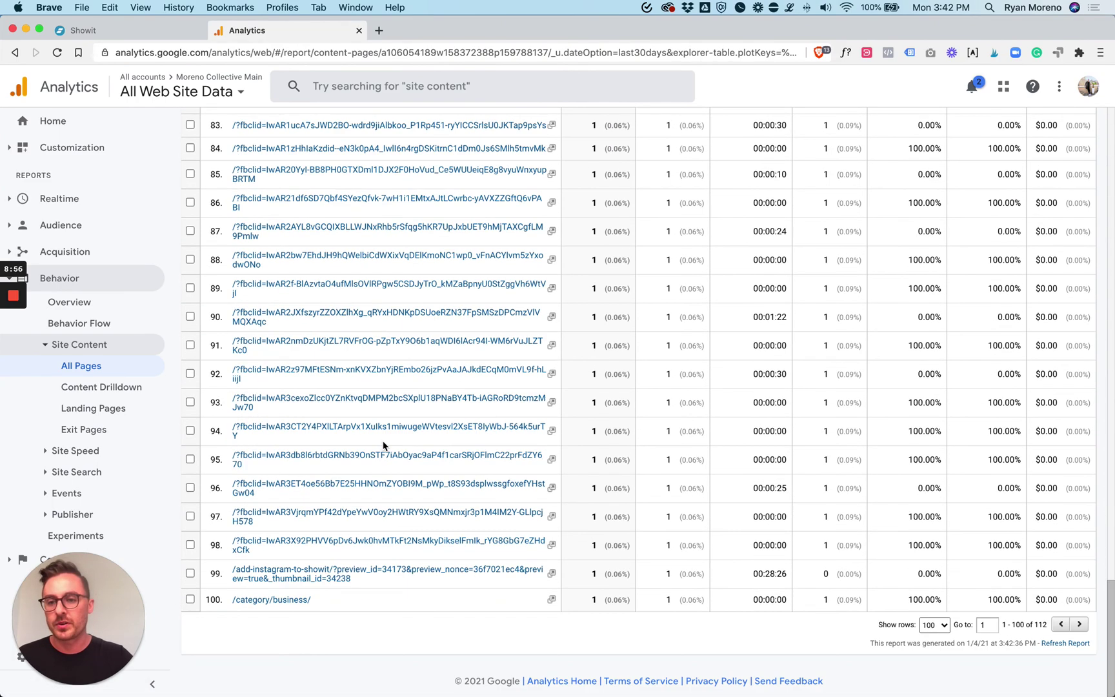
scroll(387, 491, up, 8)
scroll(338, 411, up, 15)
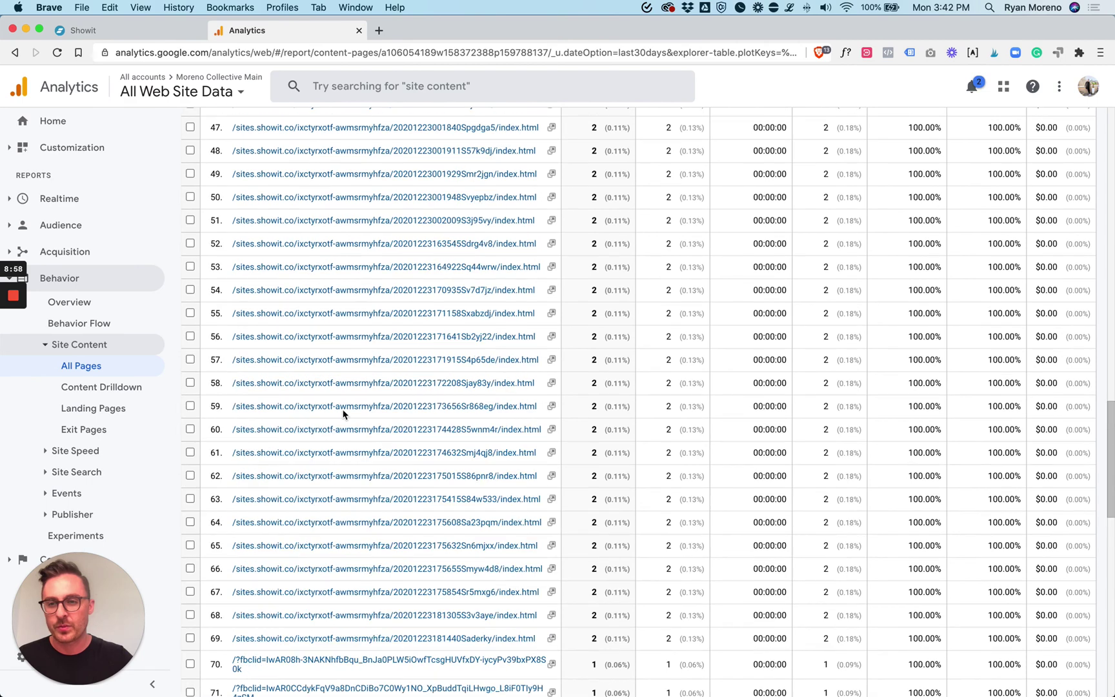
scroll(338, 414, up, 4)
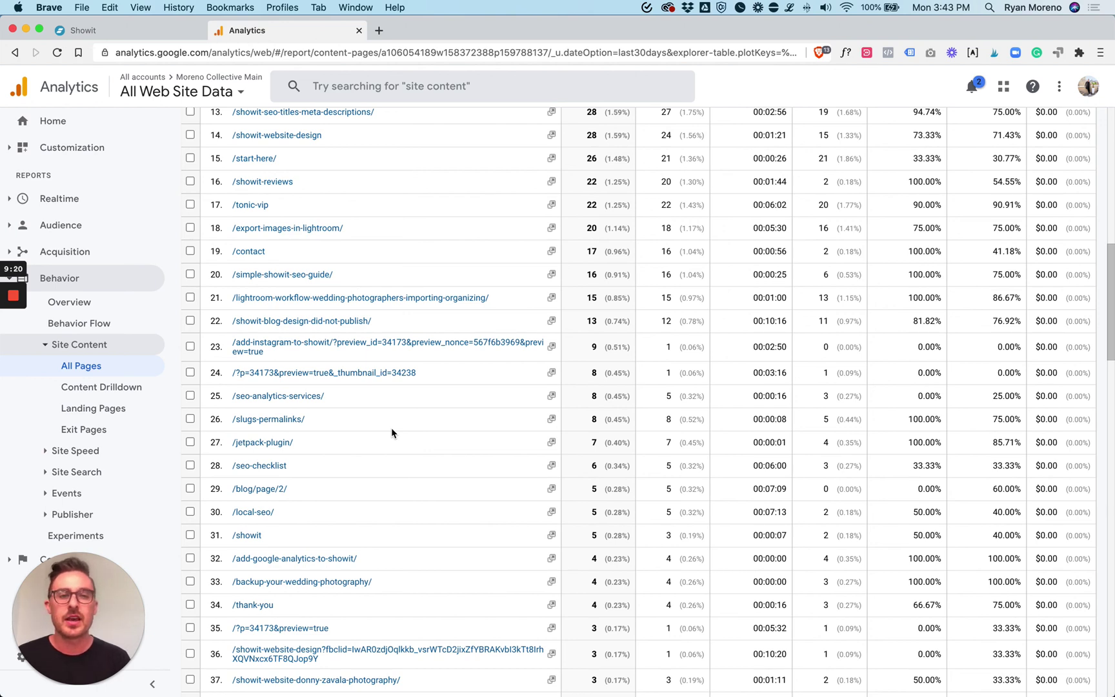
scroll(391, 431, up, 10)
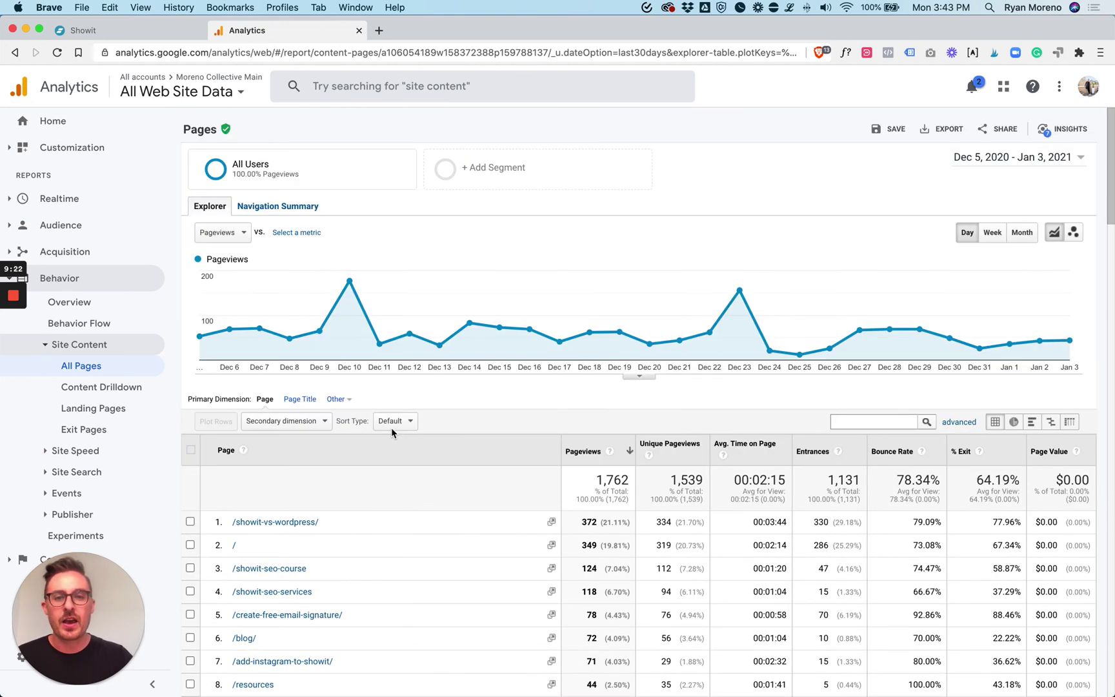